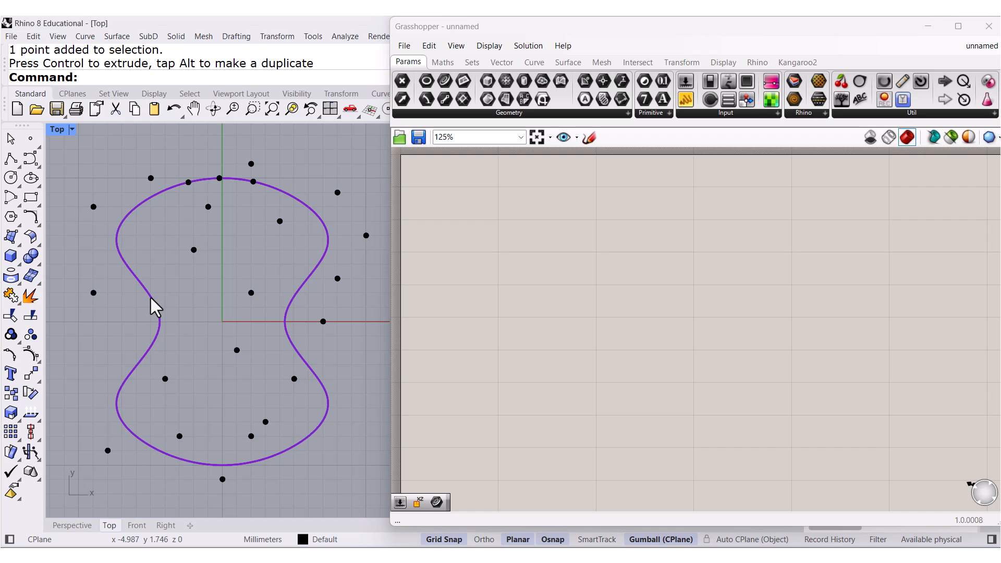
Add a Point In Curve component to the Grasshopper canvas.
left_click(330, 448)
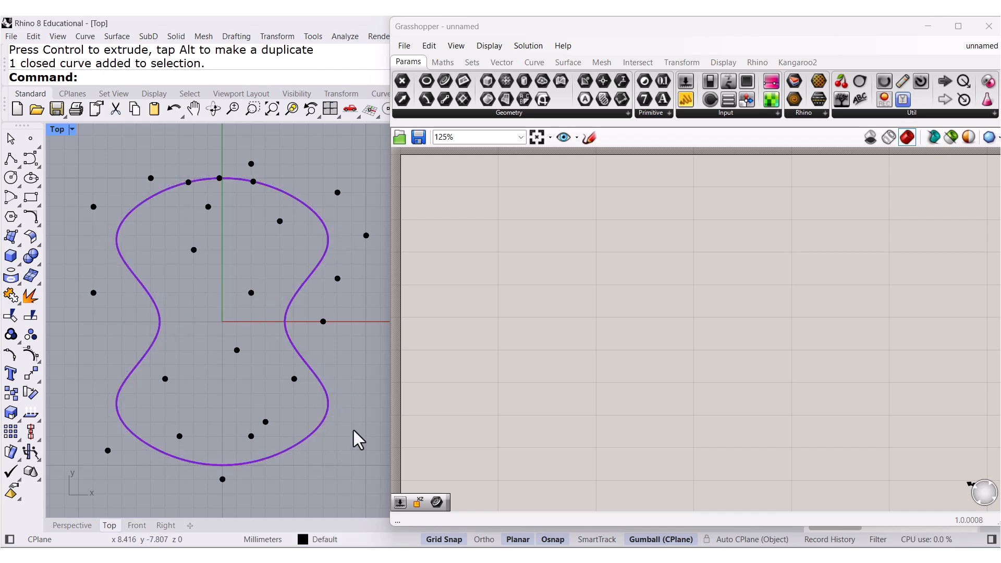
left_click(533, 63)
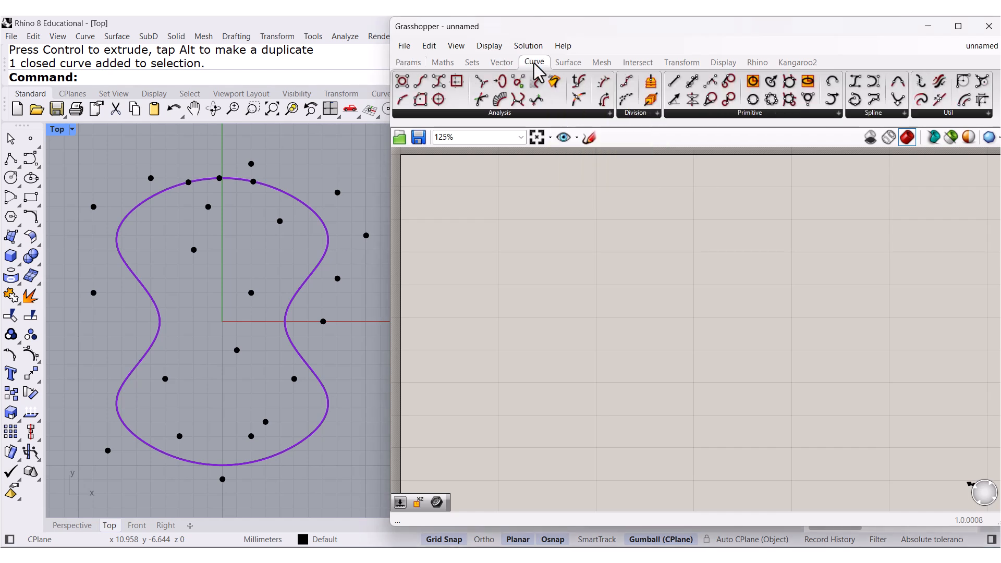
left_click(595, 114)
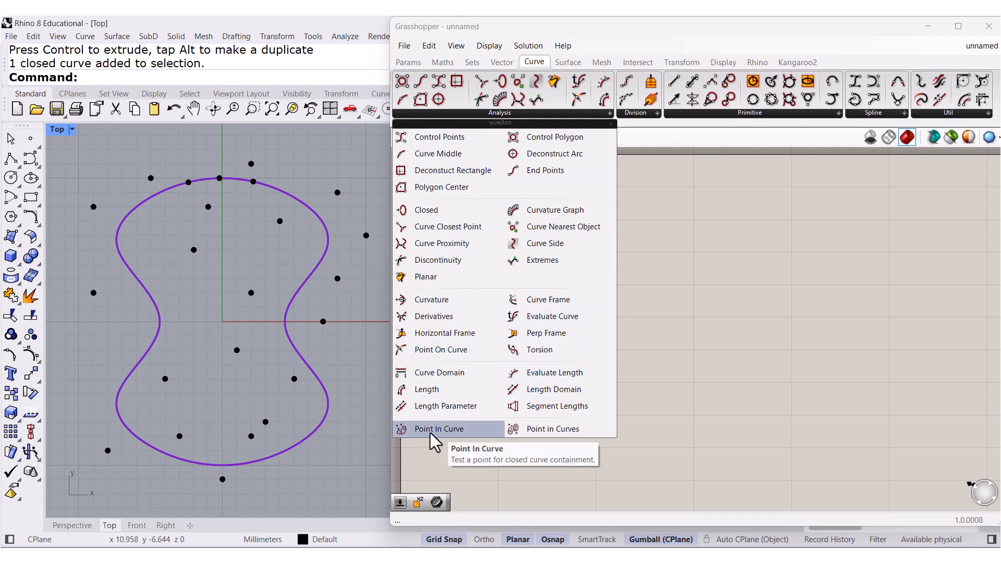
left_click_drag(430, 433, 702, 262)
scroll(605, 217, "up", 4)
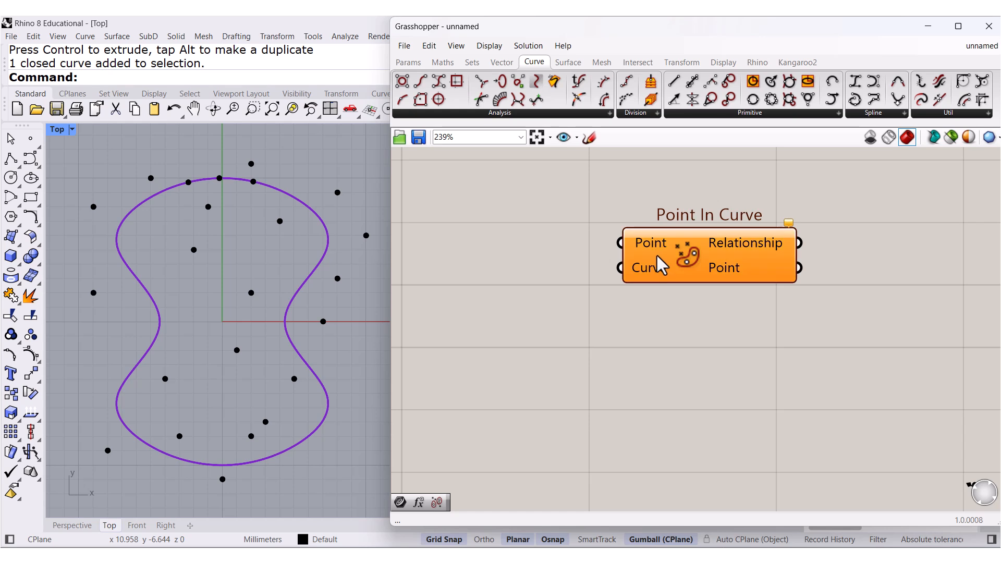
Add a Point parameter, reference all the Rhino points in it, and connect it to Point In Curve's Point input.
mouse_move(661, 255)
left_click(408, 65)
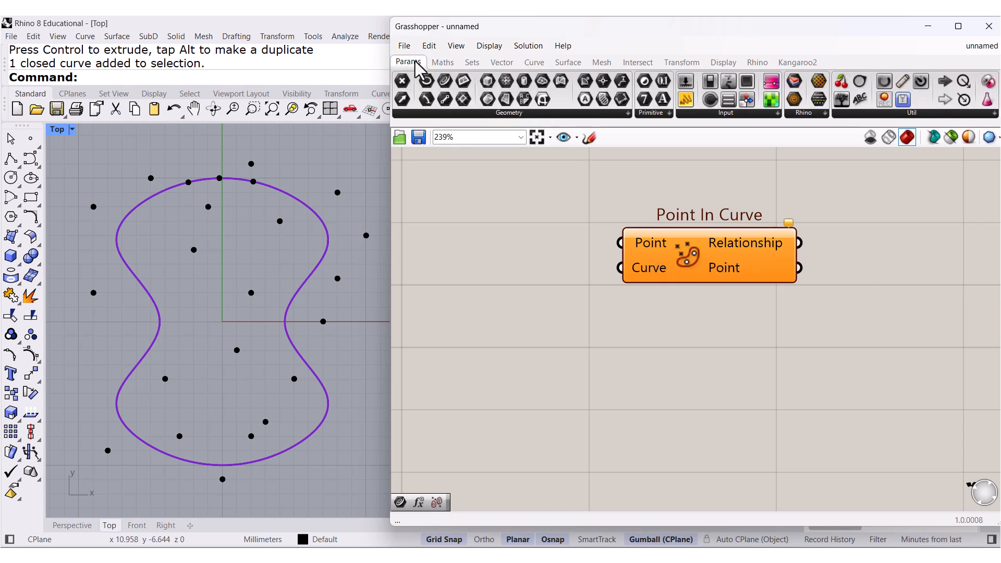
left_click_drag(402, 82, 482, 245)
right_click(482, 245)
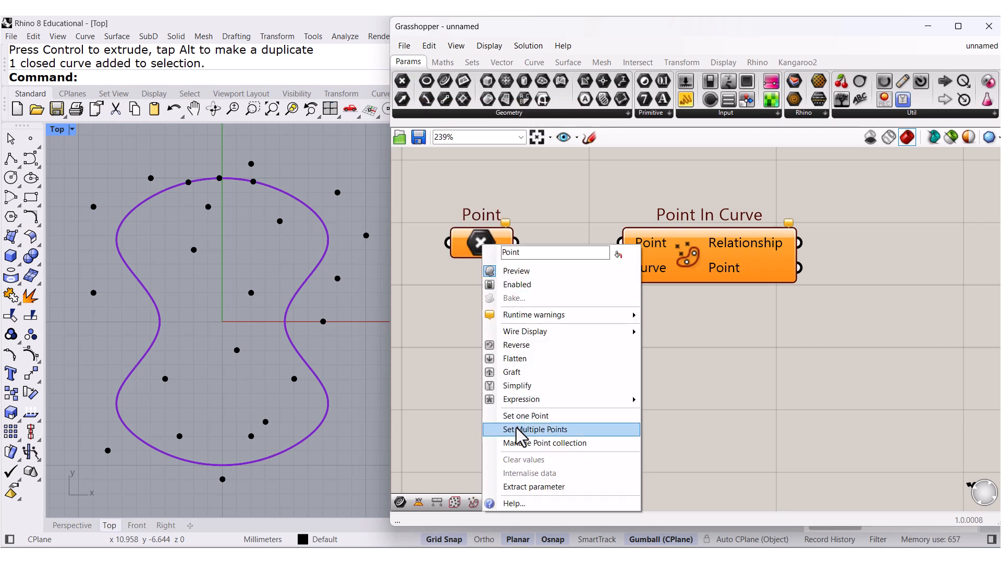
left_click(532, 430)
left_click_drag(61, 148, 392, 501)
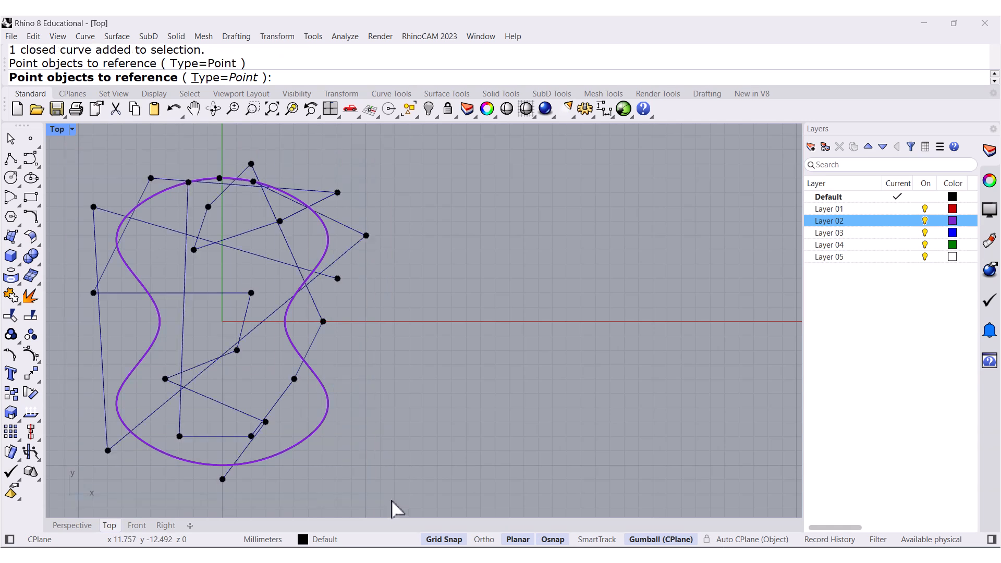
right_click(371, 399)
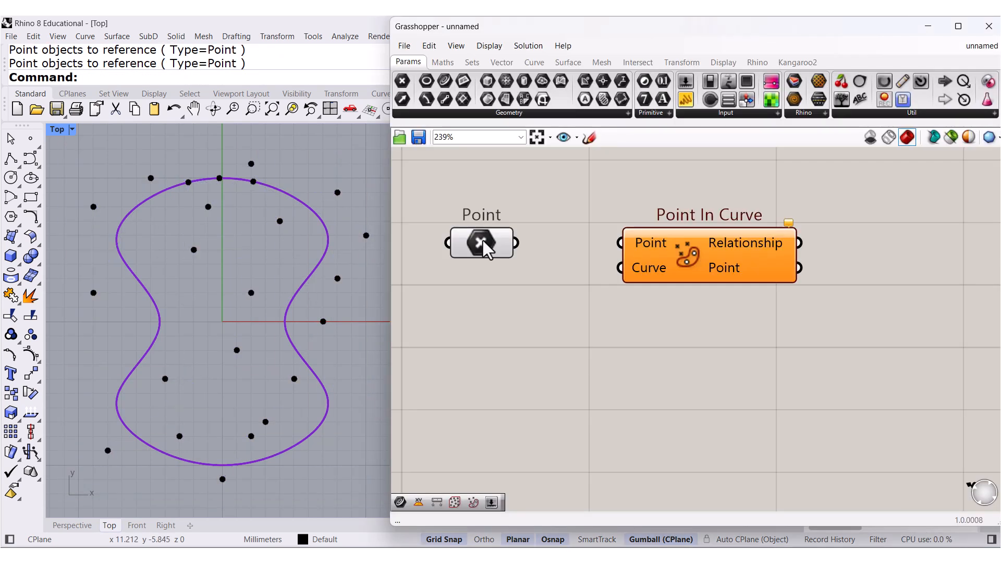
mouse_move(483, 240)
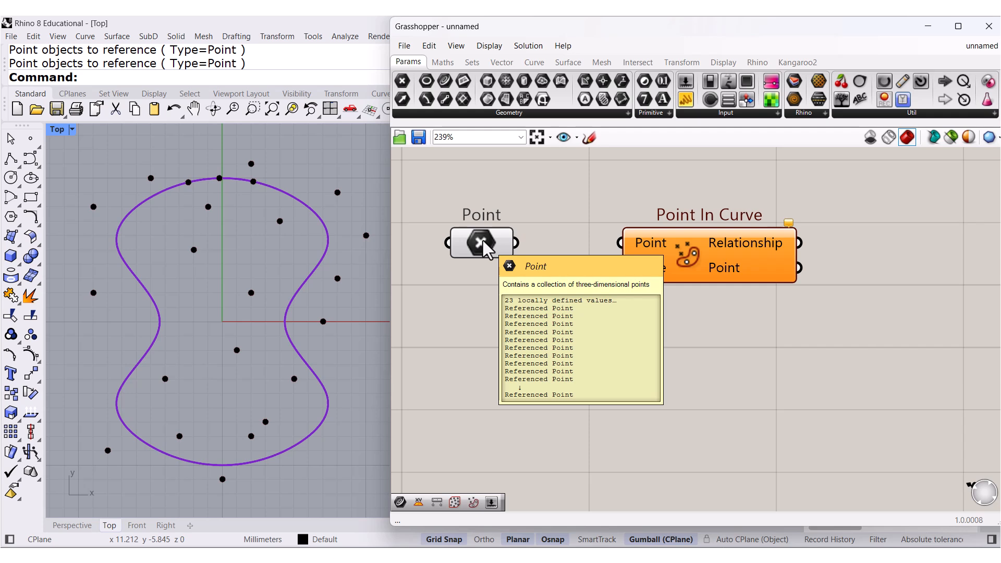
left_click_drag(516, 243, 619, 243)
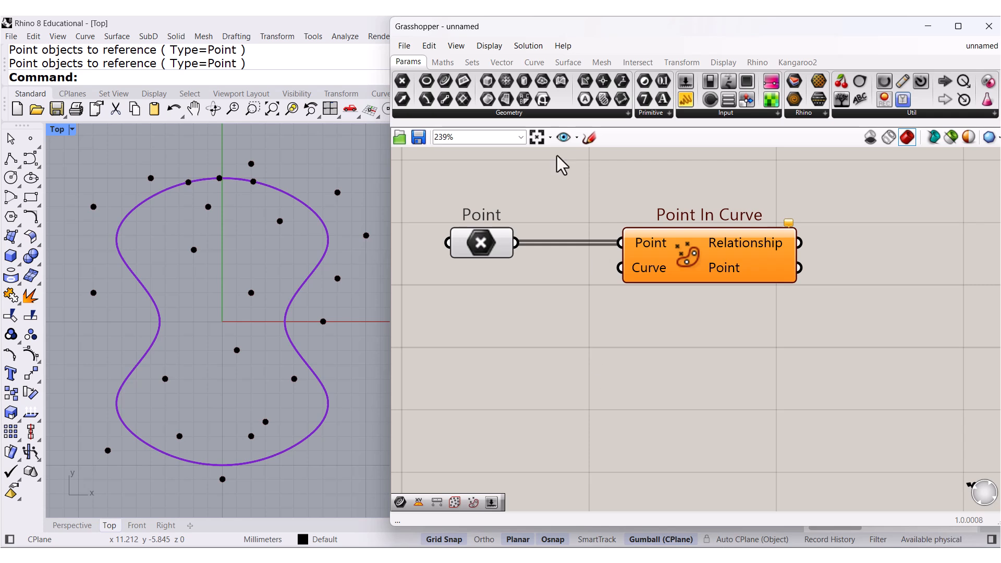
Add a Curve parameter referencing the closed purple curve and connect it to Point In Curve's Curve input.
left_click_drag(445, 91, 481, 332)
right_click(477, 329)
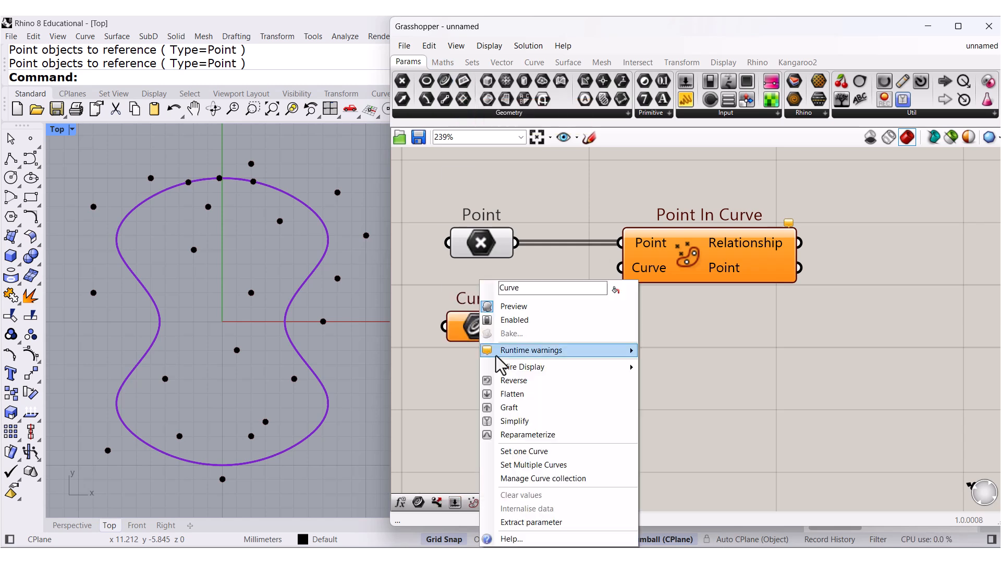
left_click(516, 450)
left_click(155, 197)
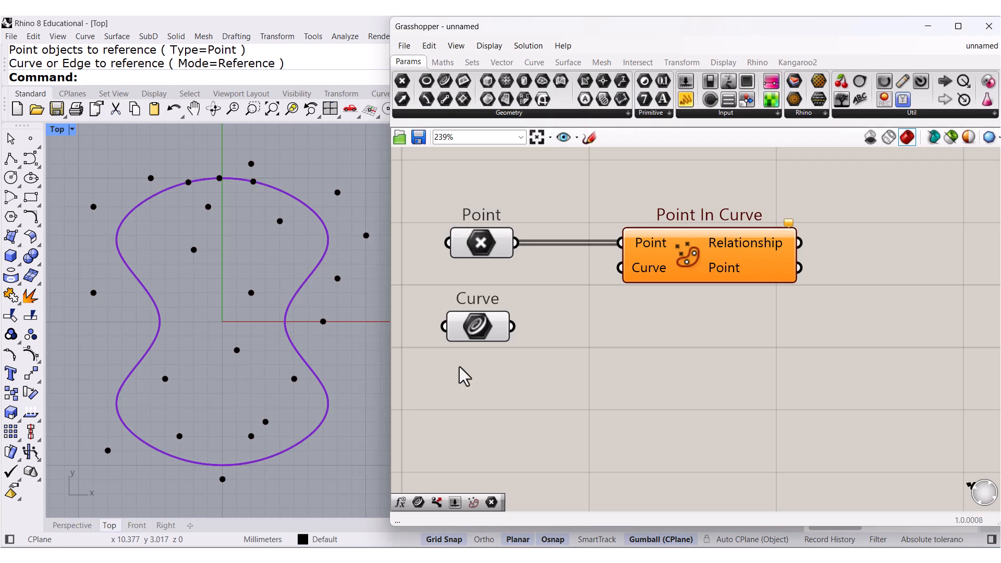
left_click_drag(513, 328, 622, 270)
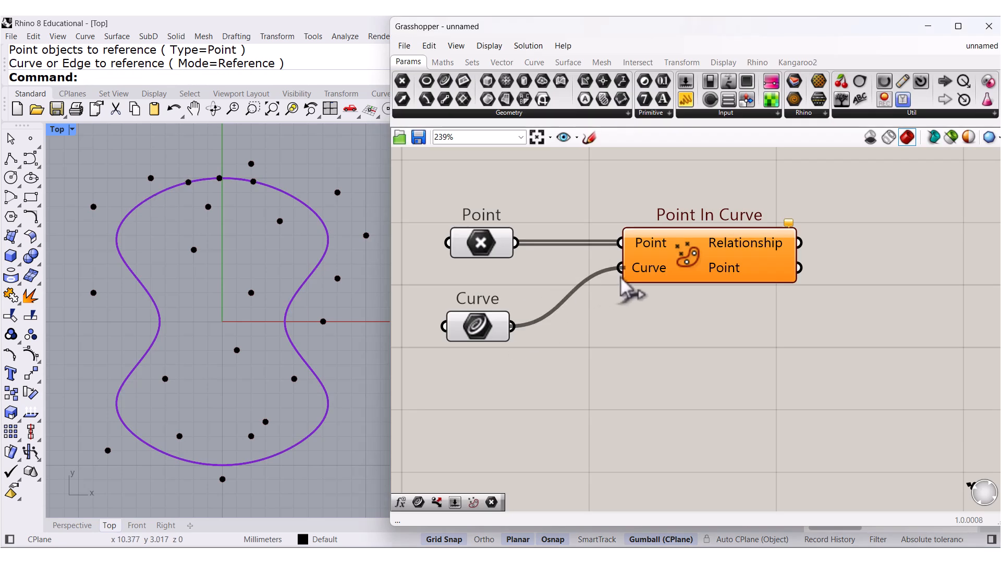
Check the Relationship output, shift Point In Curve closer to its input parameters, and add an Expression component below it.
right_click_drag(775, 350, 703, 313)
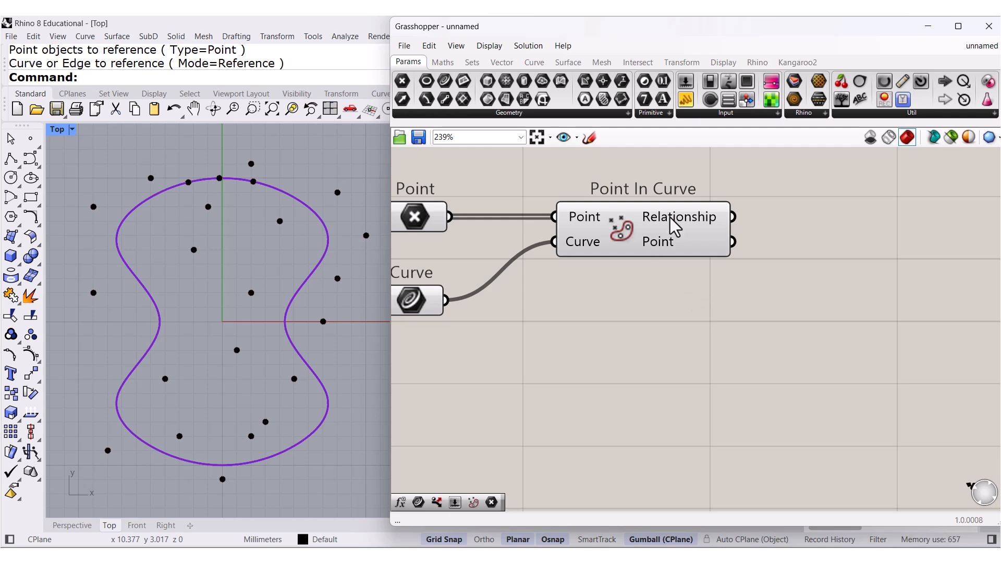
mouse_move(673, 226)
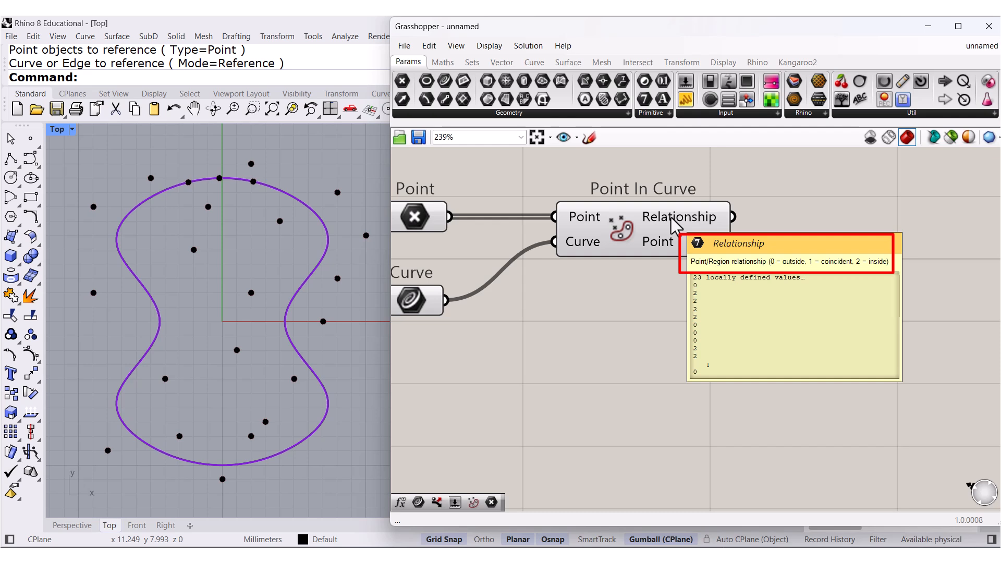
left_click(232, 178)
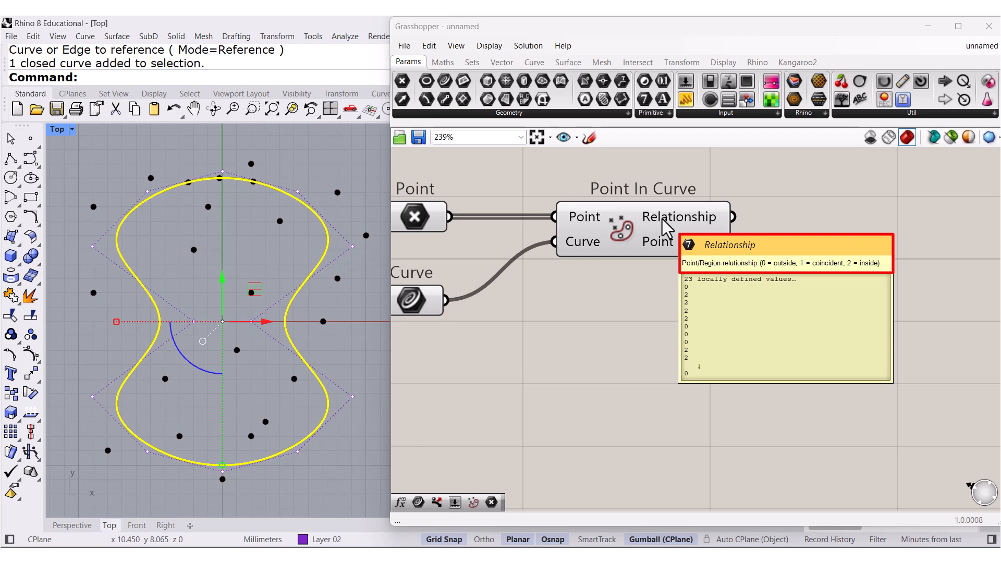
left_click_drag(631, 245, 586, 238)
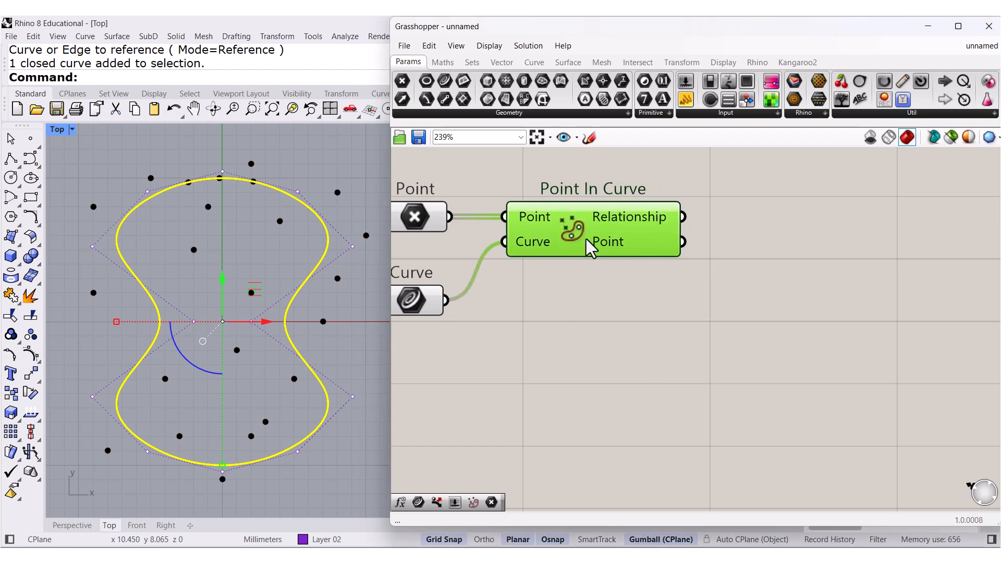
left_click(443, 62)
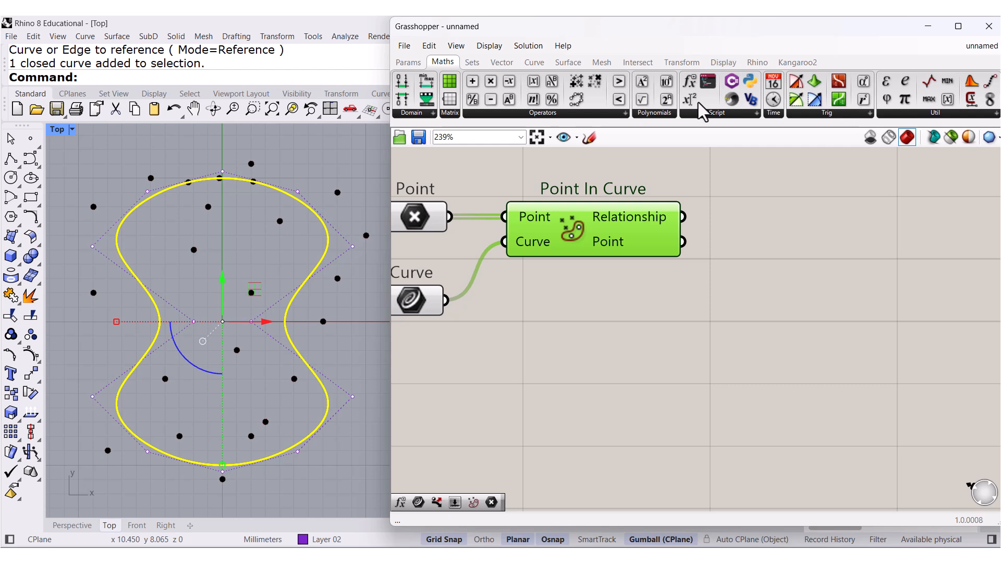
left_click_drag(691, 102, 712, 327)
Rename the Expression component's first input to X and remove its Variable y input.
right_click(575, 308)
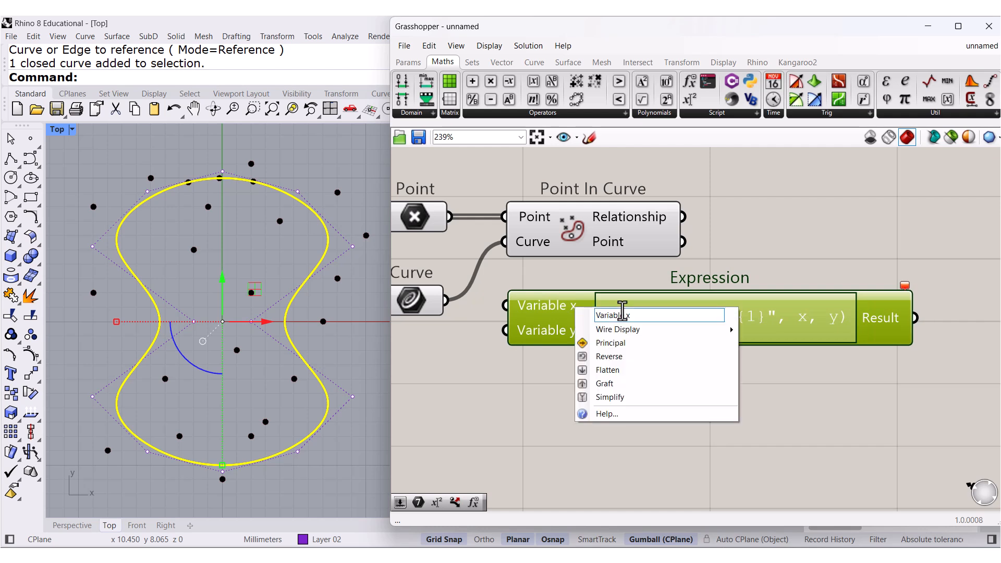
type("x")
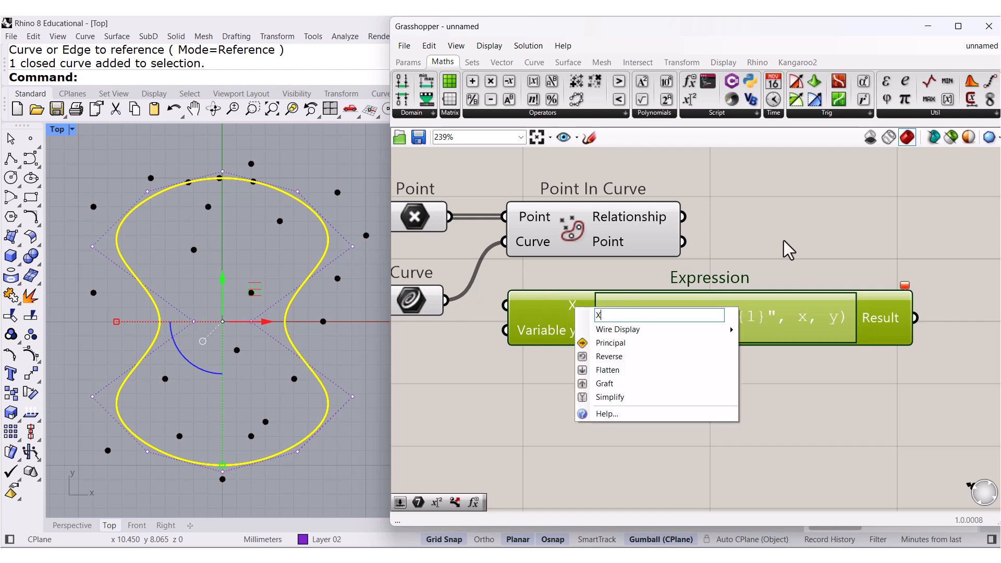
key("Return")
left_click(805, 221)
scroll(570, 334, "up", 3)
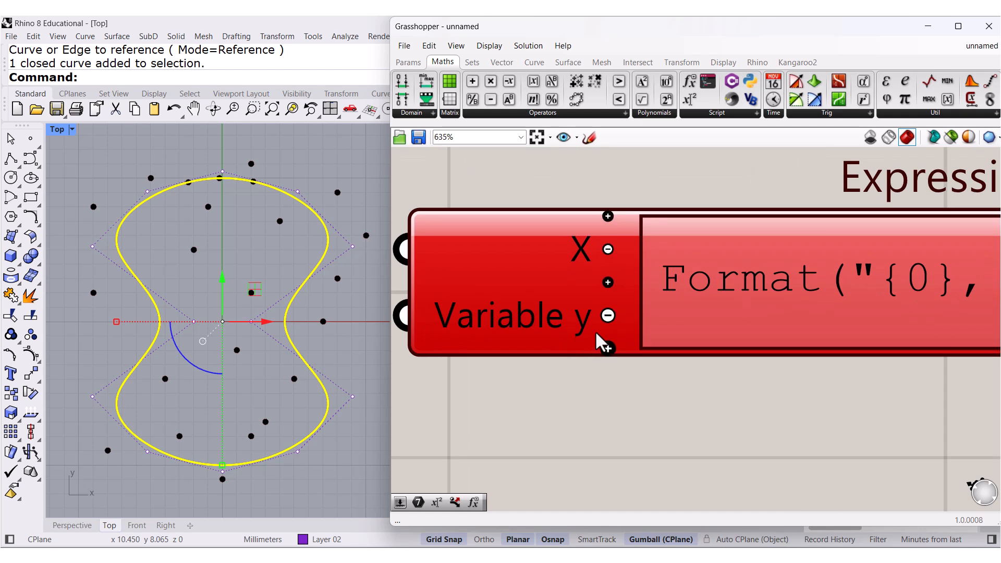
left_click(605, 316)
Place the Expression component beside Point In Curve and connect the Relationship output to its X input.
scroll(584, 357, "down", 3)
scroll(584, 353, "down", 1)
left_click_drag(650, 342, 794, 255)
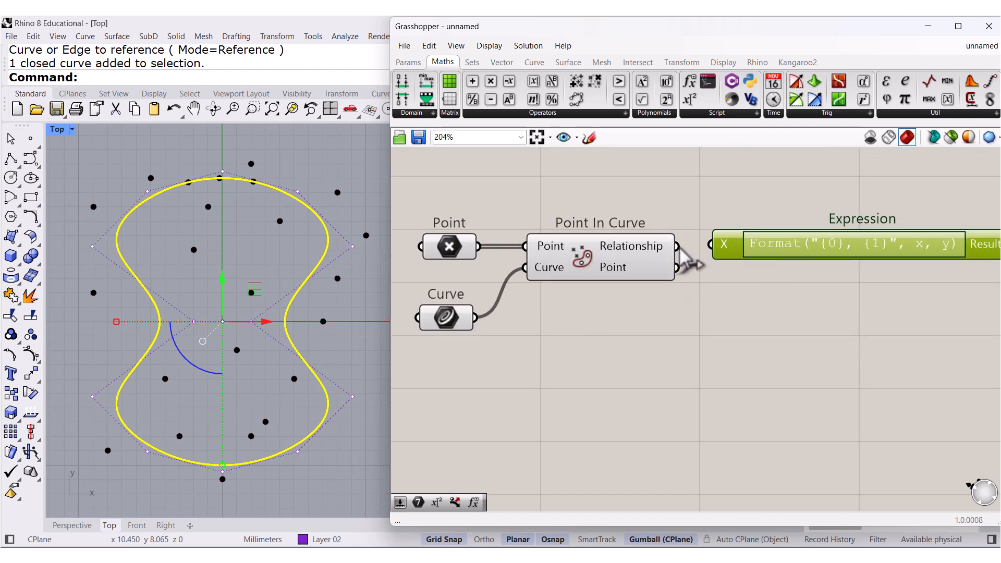
left_click_drag(678, 247, 711, 245)
Replace the Expression component's default formula with IF ( X = 1, 1, 0 ).
right_click_drag(833, 312, 702, 297)
left_click_drag(687, 233, 530, 246)
double_click(696, 233)
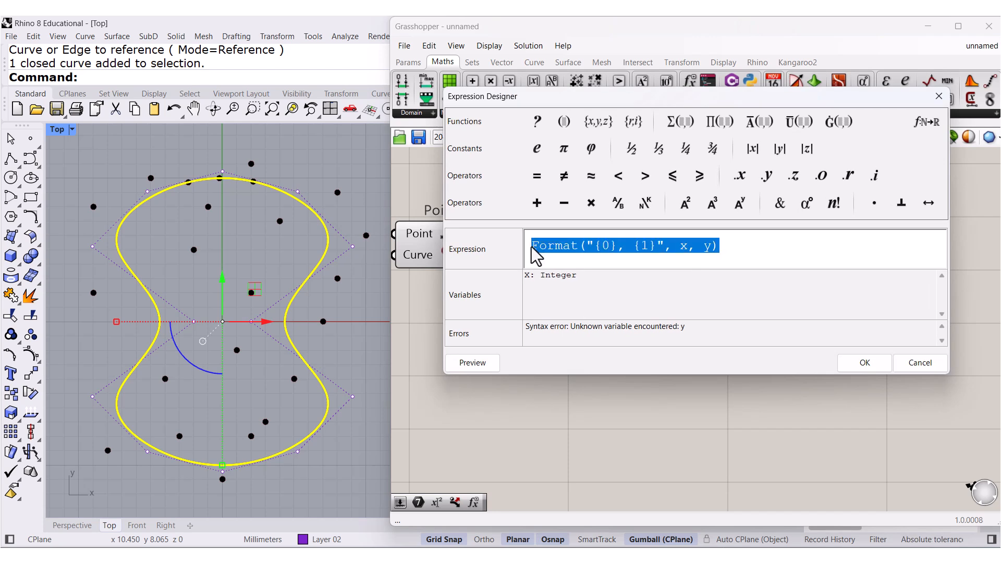
type("IF")
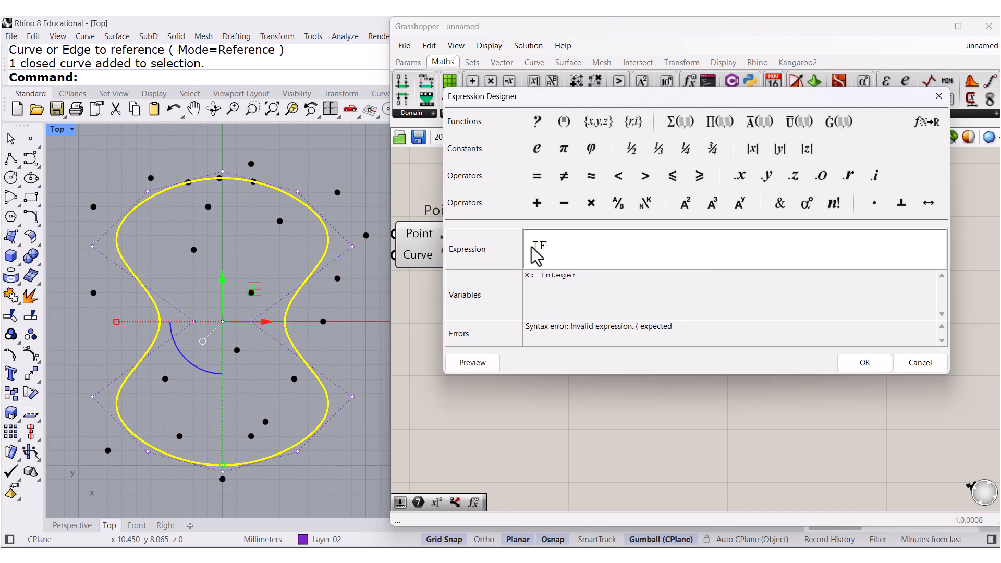
type(" ( X")
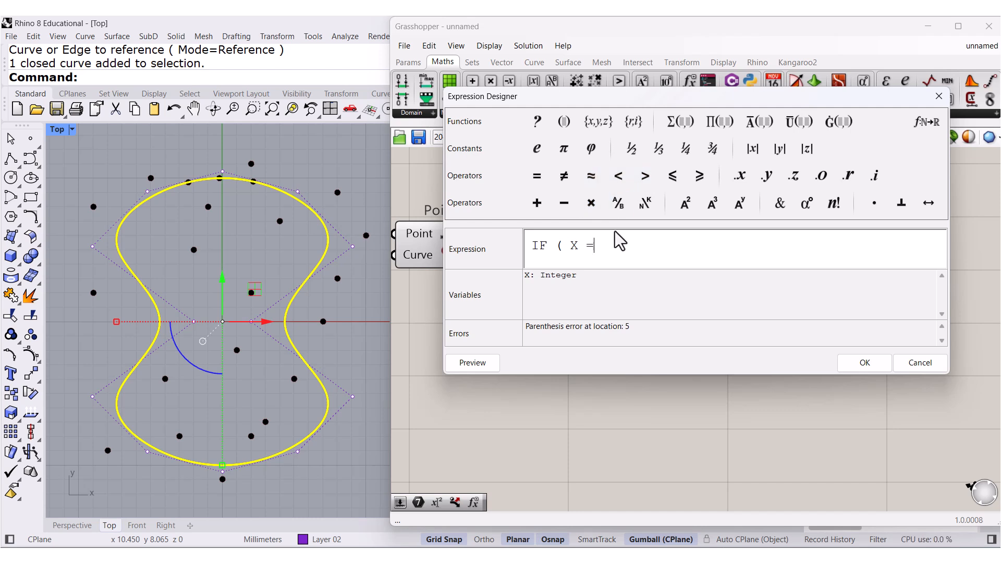
type("= 1, 1, 0 )")
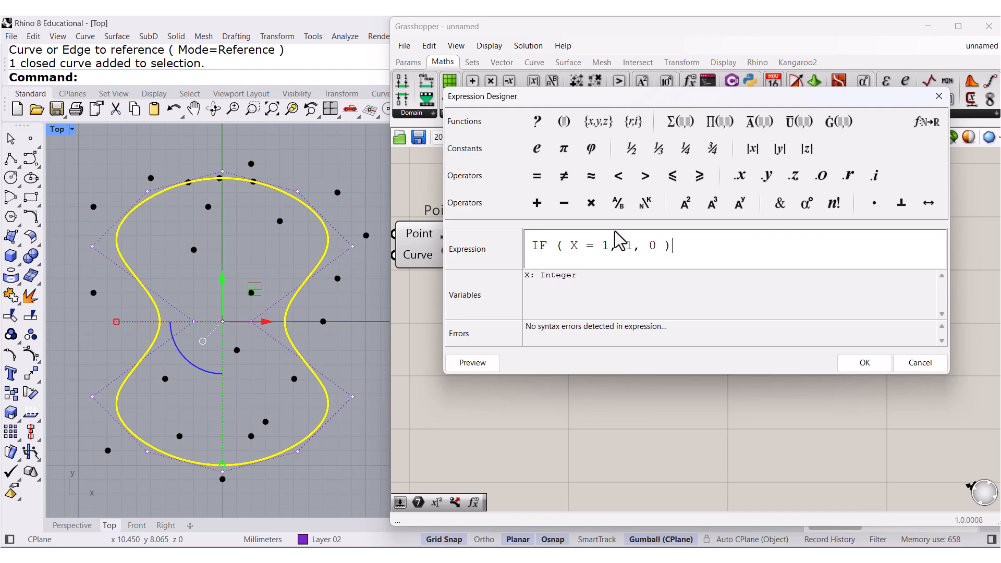
left_click(865, 363)
Inspect all of the Expression's Result values in a temporary enlarged panel and delete that panel.
right_click_drag(850, 319, 623, 318)
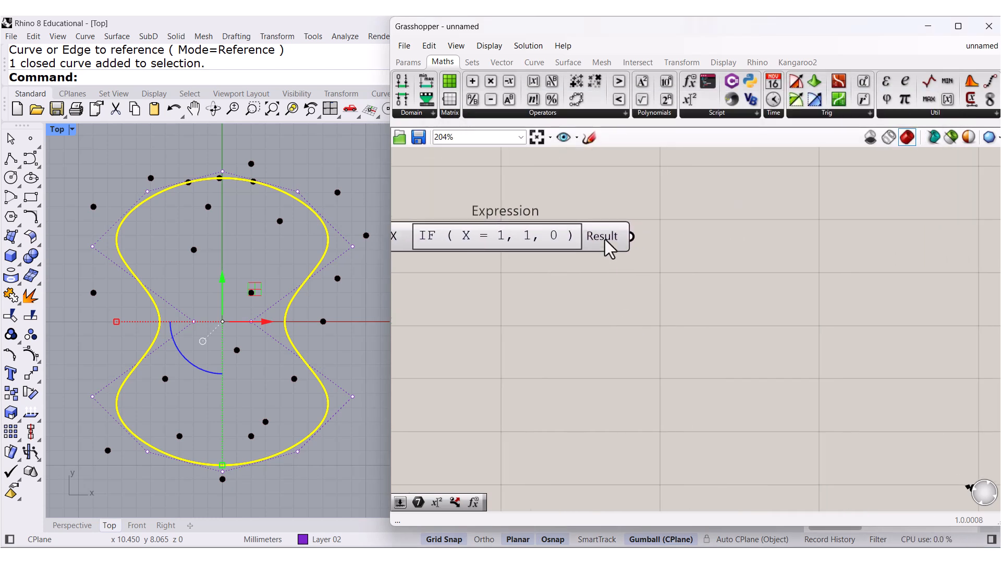
mouse_move(605, 239)
double_click(648, 283)
type("panel")
key("Return")
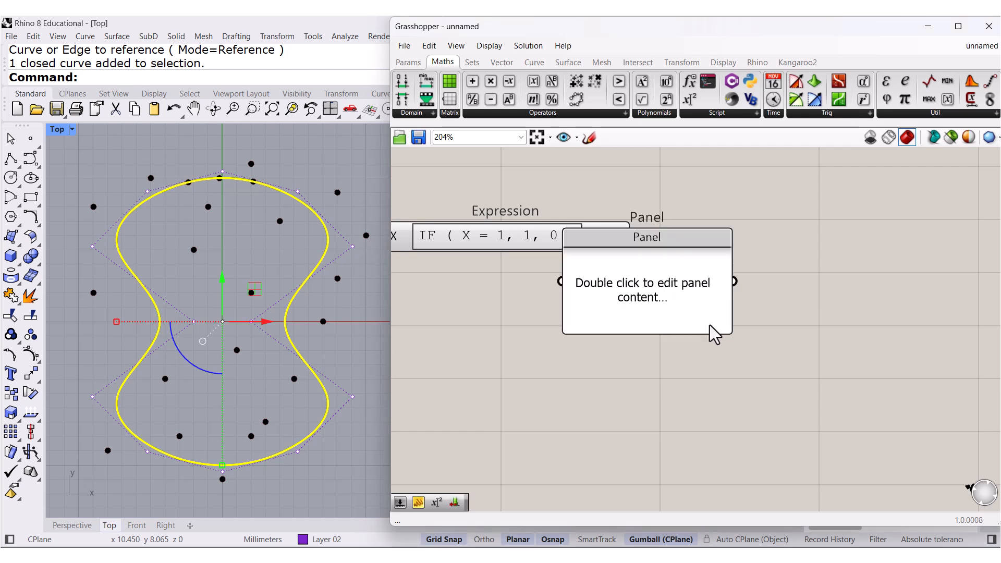
left_click_drag(693, 314, 795, 270)
left_click_drag(631, 236, 665, 238)
left_click_drag(723, 290, 731, 499)
left_click_drag(831, 306, 824, 400)
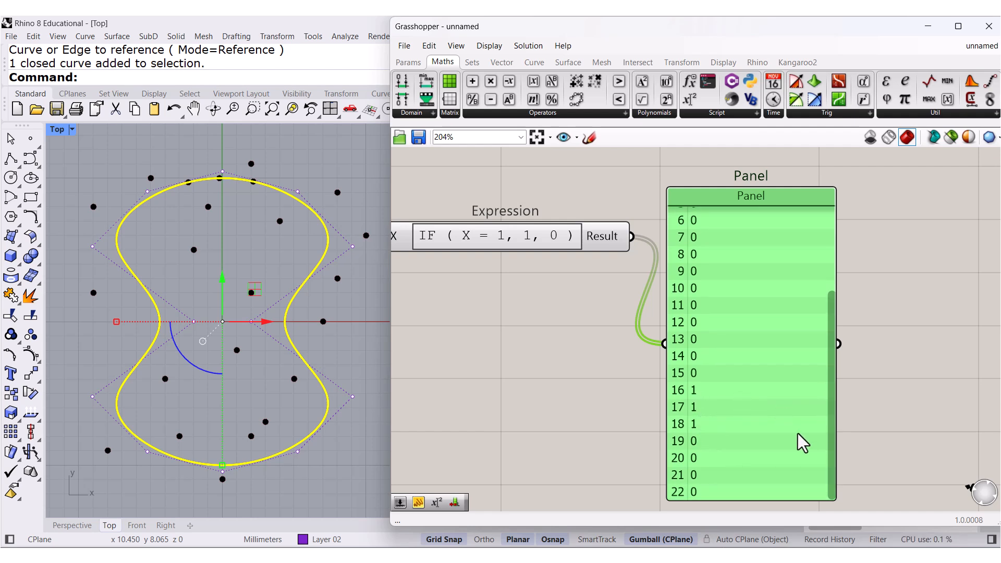
key("Delete")
Change the comparison value in the Expression component so the formula reads IF ( X = 2, 1, 0 ).
right_click_drag(631, 327, 747, 324)
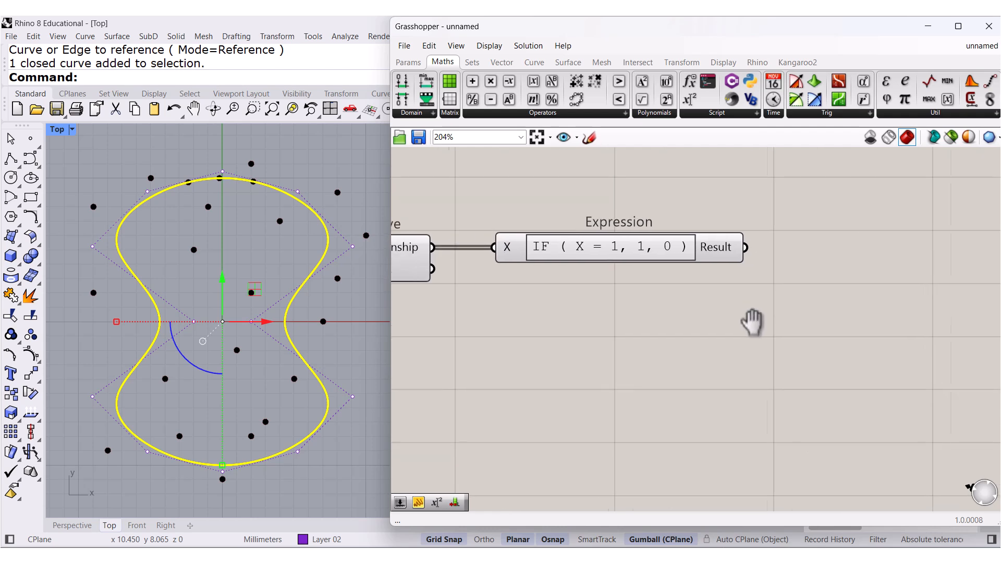
scroll(619, 281, "up", 3)
double_click(616, 233)
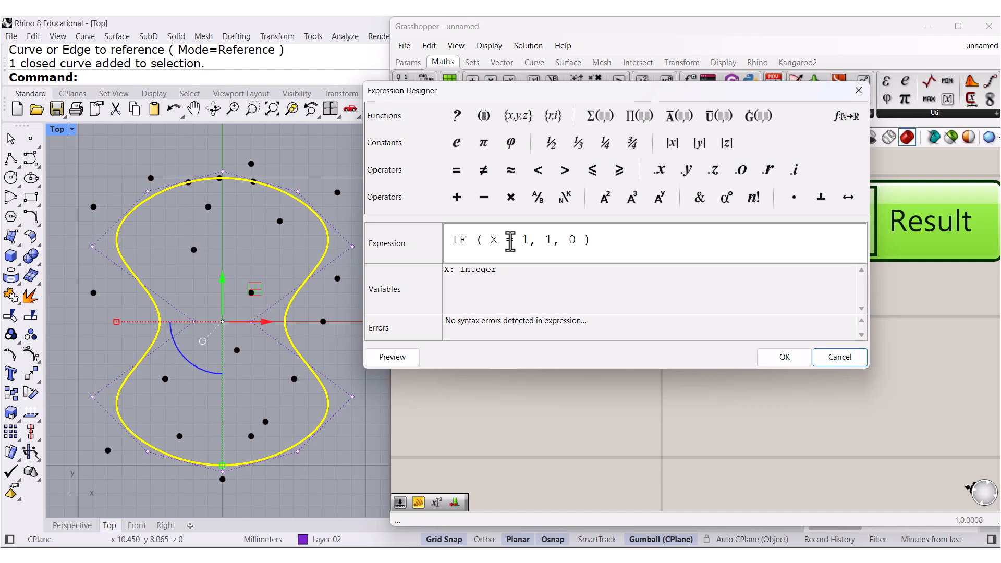
double_click(505, 241)
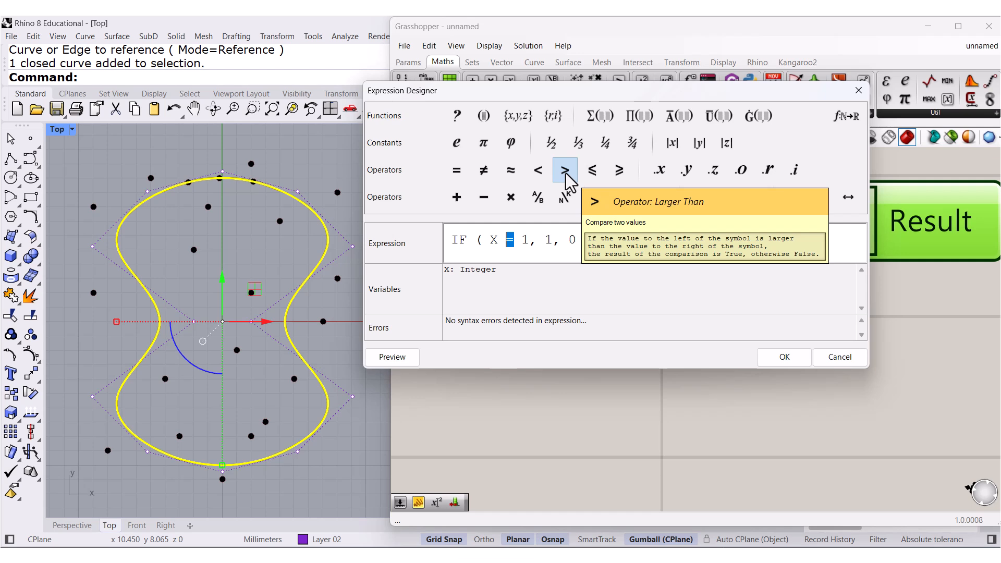
double_click(525, 239)
type("2")
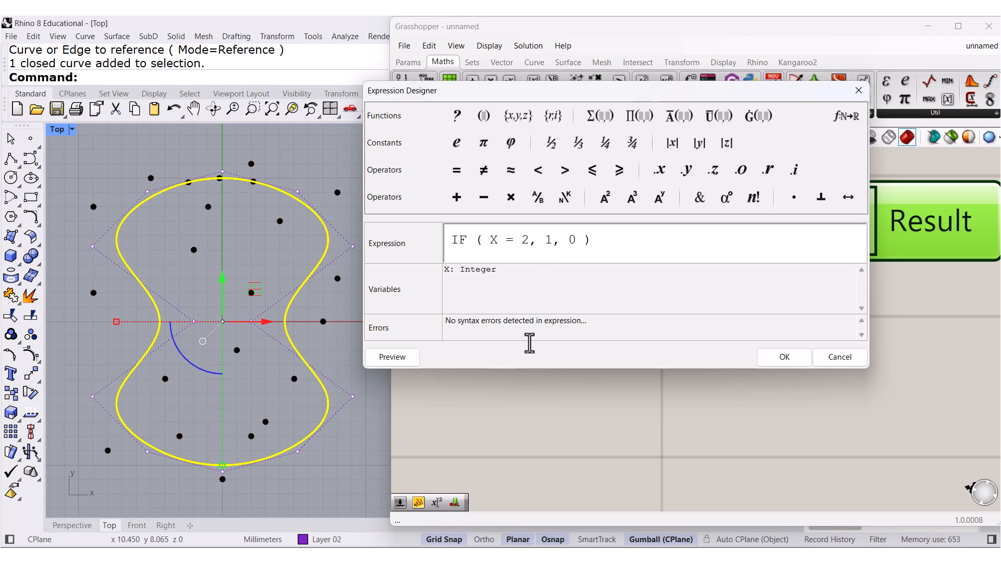
left_click(788, 360)
Add a new panel next to the Expression component's Result output.
right_click_drag(885, 356, 594, 345)
scroll(626, 334, "down", 5)
double_click(736, 318)
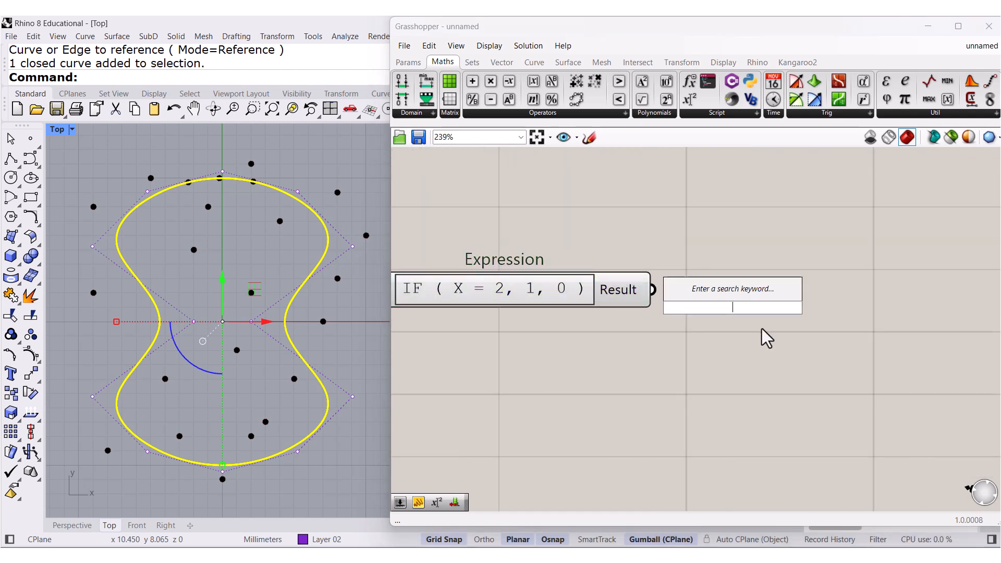
type("panel")
key("Return")
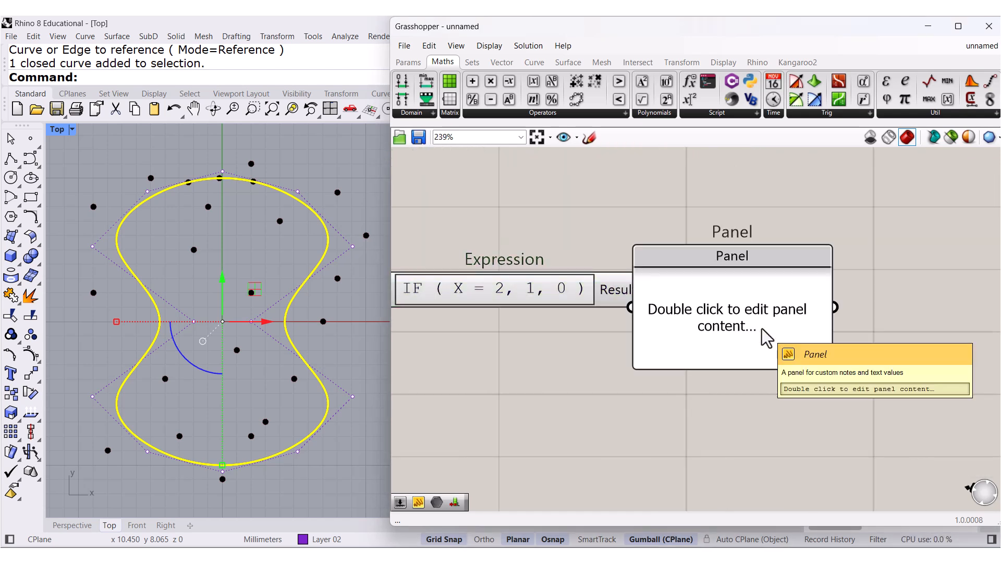
Connect the Expression component's Result output to the new panel, enlarge the panel and position it beside the component.
left_click_drag(770, 292, 817, 278)
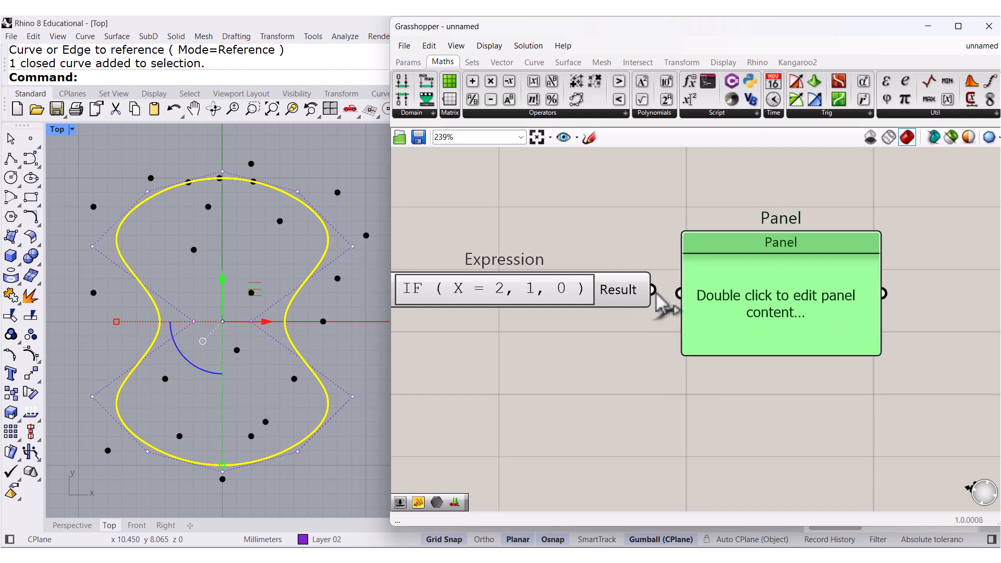
left_click_drag(653, 290, 678, 293)
left_click_drag(757, 354, 766, 491)
left_click_drag(788, 417, 797, 361)
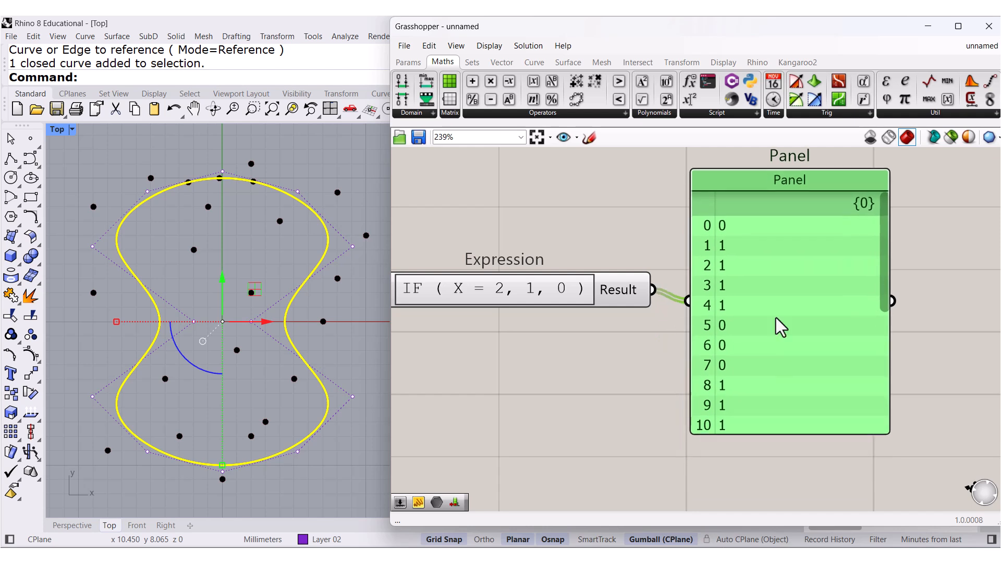
Add a Dispatch component, feeding its List from Point In Curve's Point output and its Dispatch pattern from the Expression's Result.
scroll(808, 312, "down", 3)
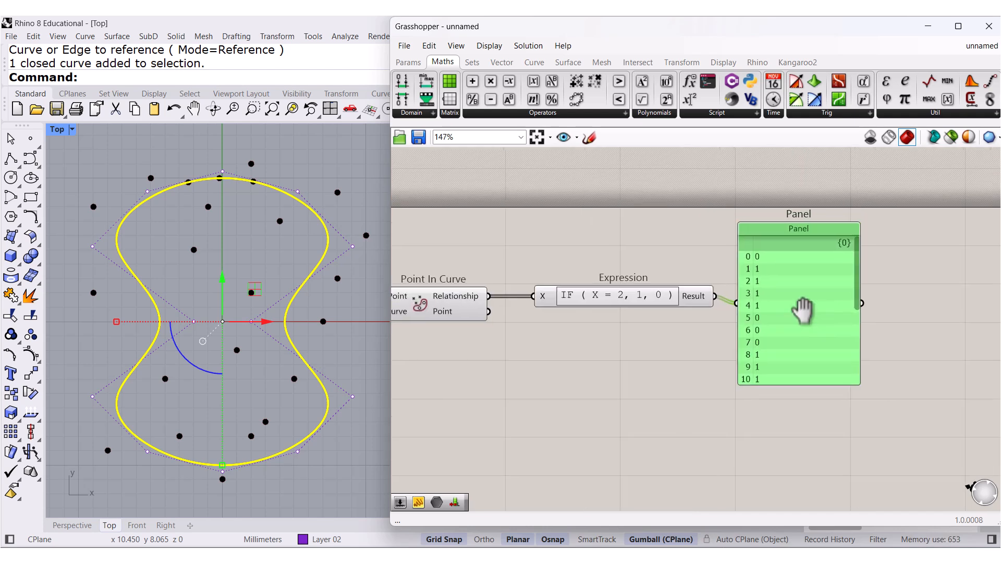
right_click_drag(798, 317, 915, 279)
scroll(680, 289, "up", 2)
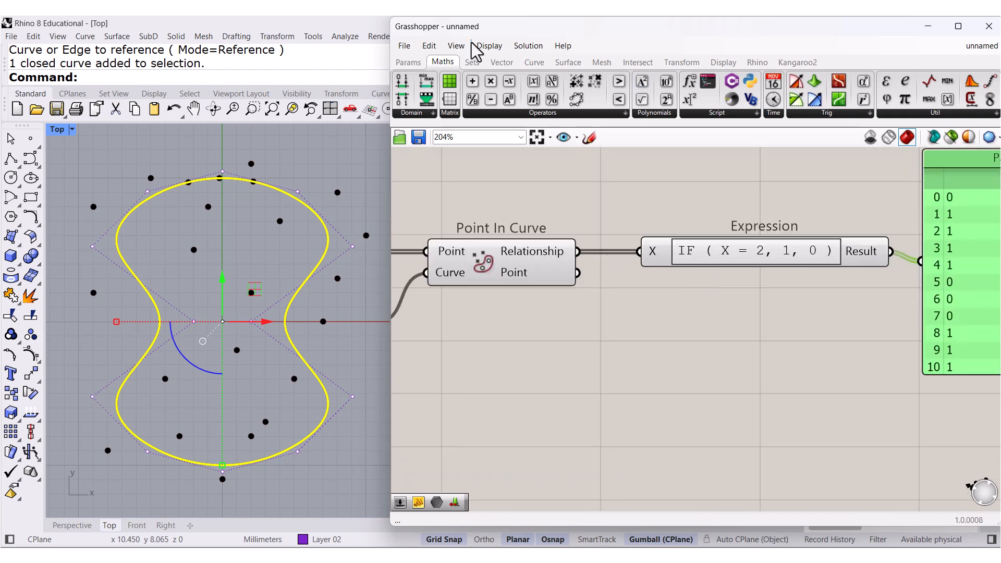
left_click(469, 61)
left_click(479, 112)
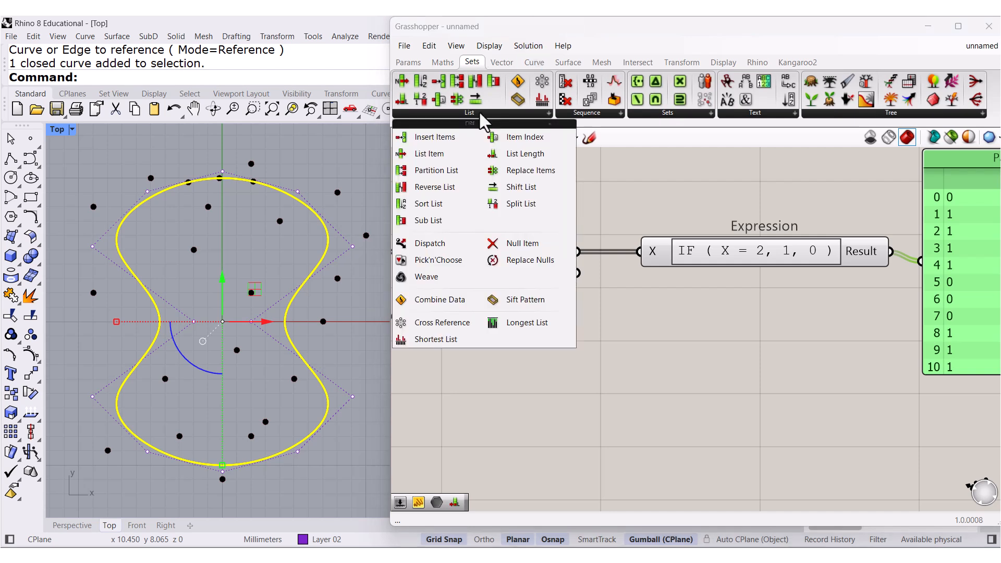
left_click_drag(427, 244, 921, 423)
left_click_drag(577, 272, 824, 409)
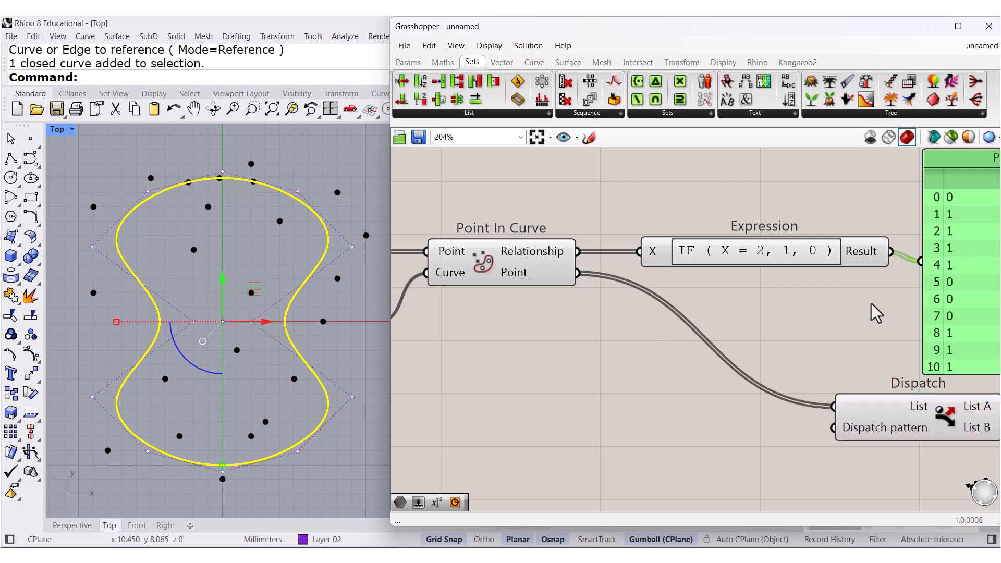
left_click_drag(891, 251, 833, 427)
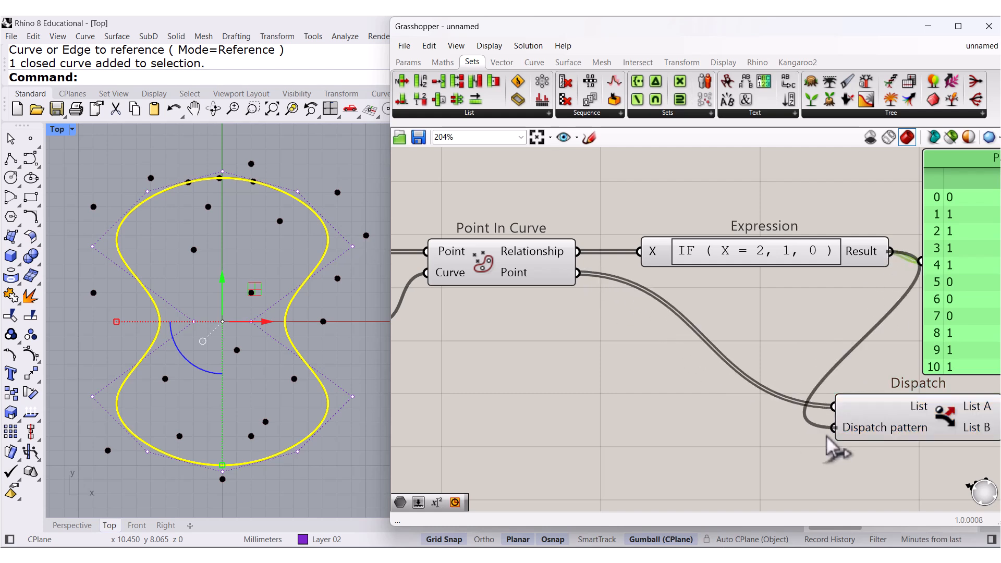
Rearrange the Expression, Dispatch and panel so Dispatch sits below the Expression and the panel is farther along the canvas.
right_click_drag(829, 294, 598, 264)
left_click_drag(598, 264, 563, 202)
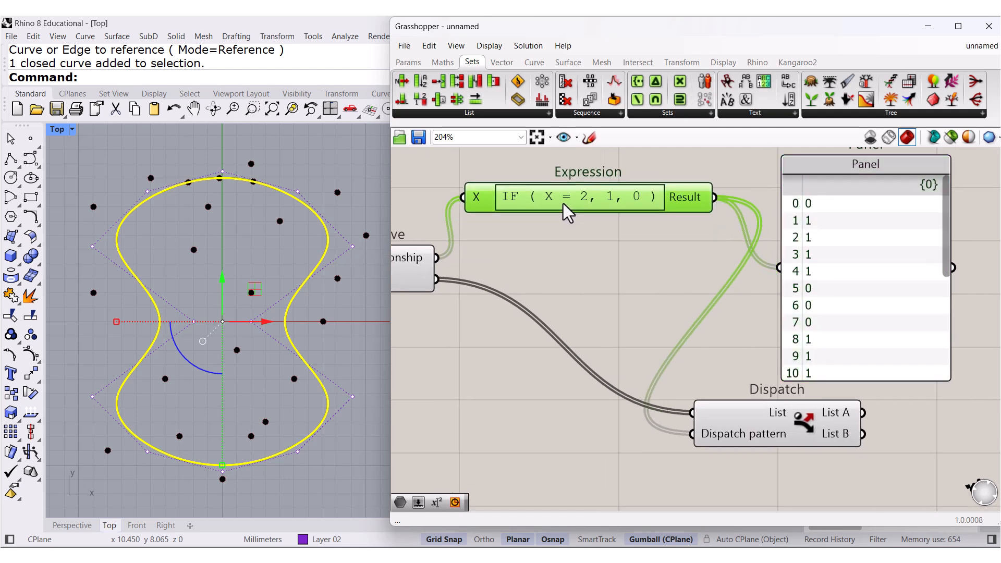
left_click_drag(834, 329, 936, 315)
left_click_drag(776, 432, 790, 289)
left_click(771, 343)
right_click_drag(771, 343, 636, 342)
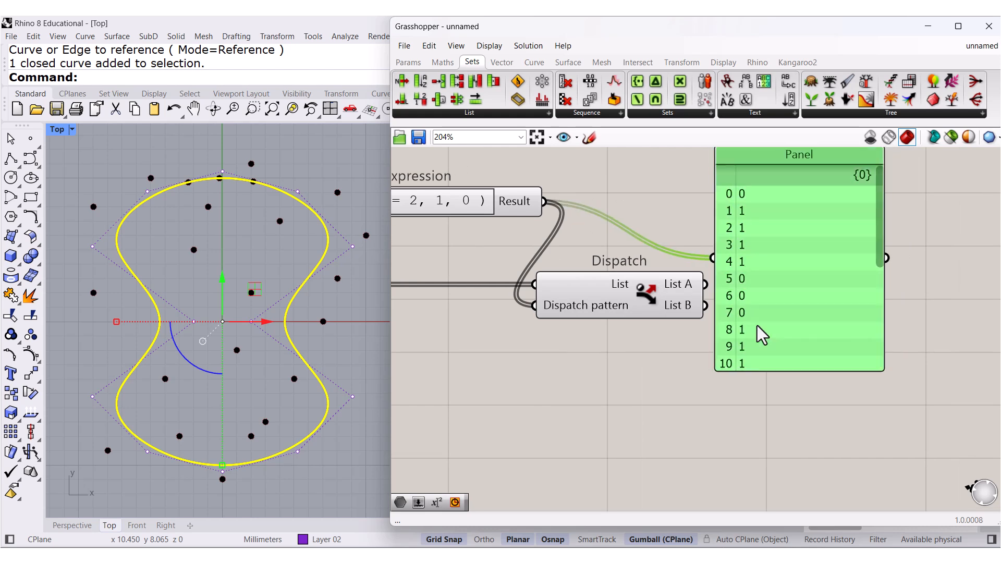
left_click_drag(757, 326, 880, 298)
right_click_drag(593, 340, 818, 347)
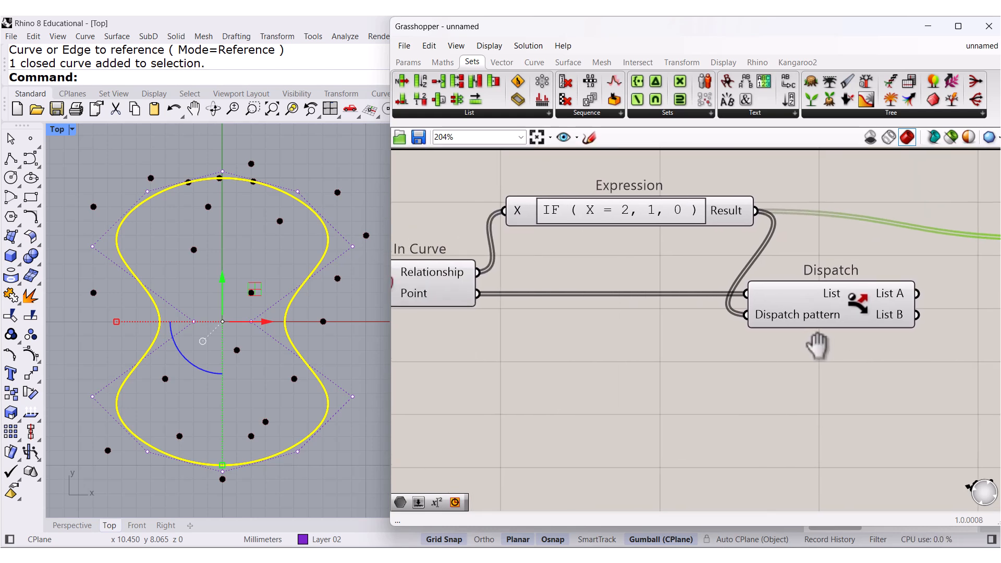
Add a Circle component and connect Dispatch's List A output to its Plane input.
left_click(536, 65)
left_click_drag(753, 84, 968, 214)
left_click_drag(918, 293, 906, 204)
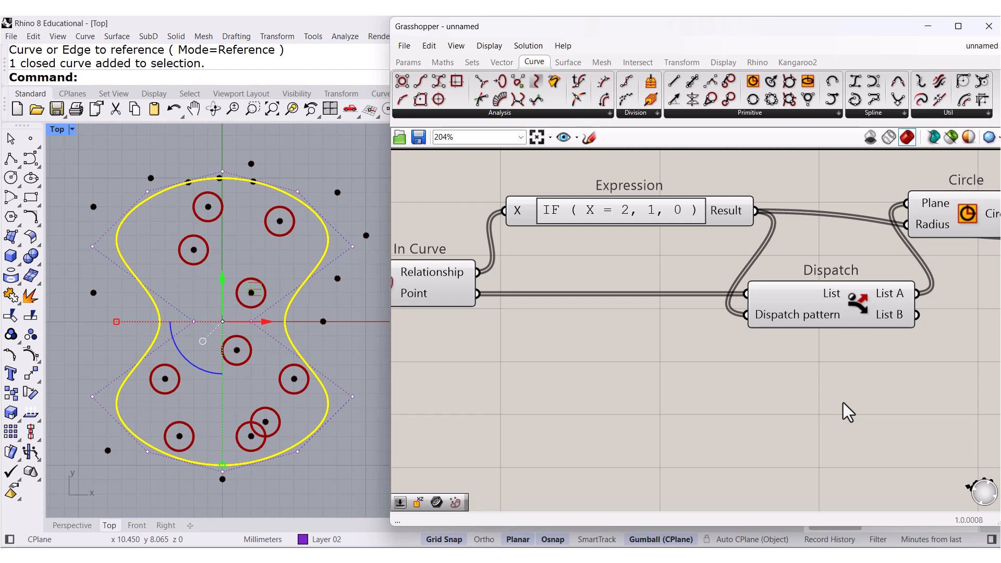
In the Rhino Top viewport, move the point outside the curve's upper-left edge to inside its upper lobe.
left_click(156, 245)
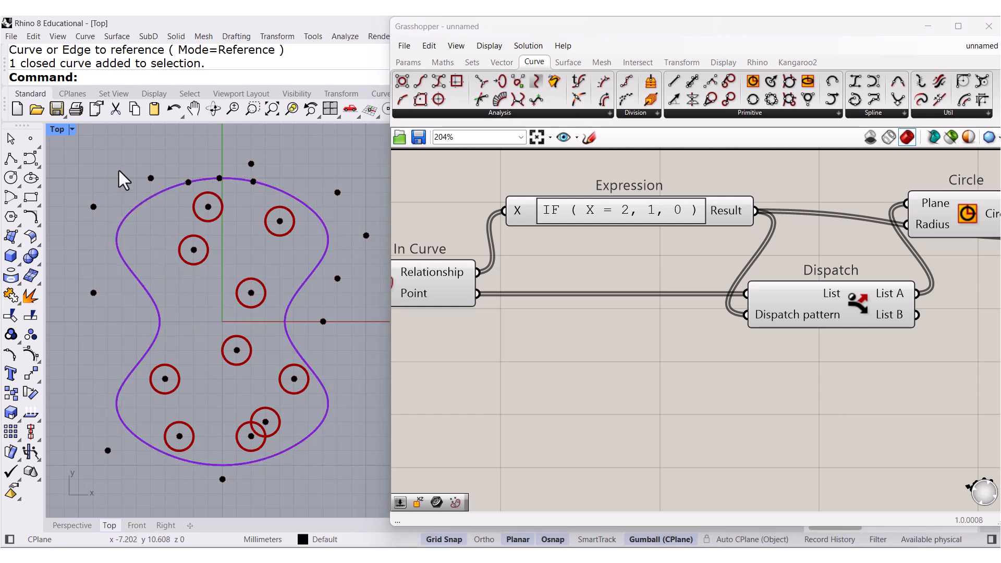
left_click(92, 207)
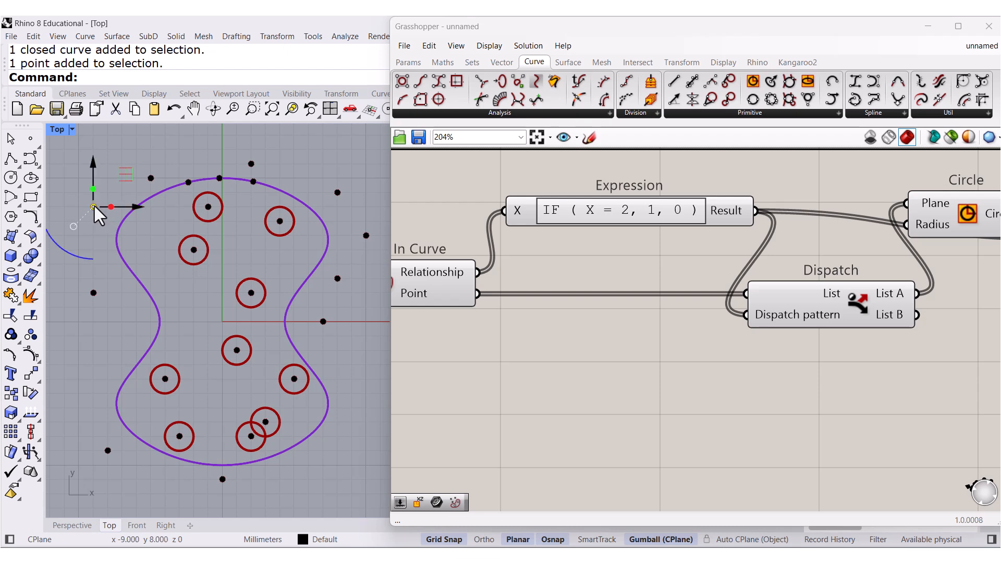
left_click_drag(127, 183, 181, 211)
left_click(277, 258)
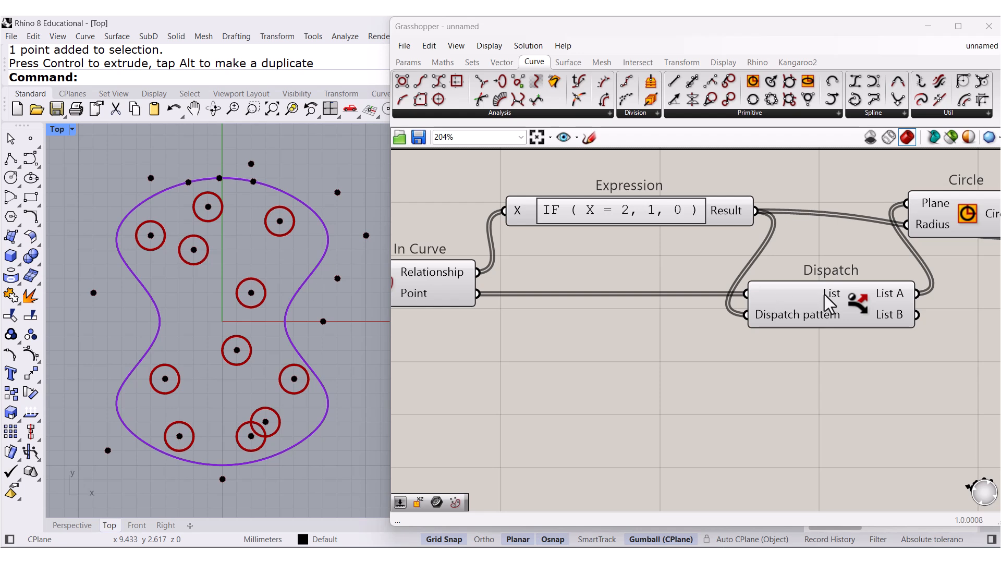
Move the point just outside the right of the curve's waist to inside the curve, slightly above the waist on the left.
left_click(829, 304)
right_click_drag(544, 318, 743, 296)
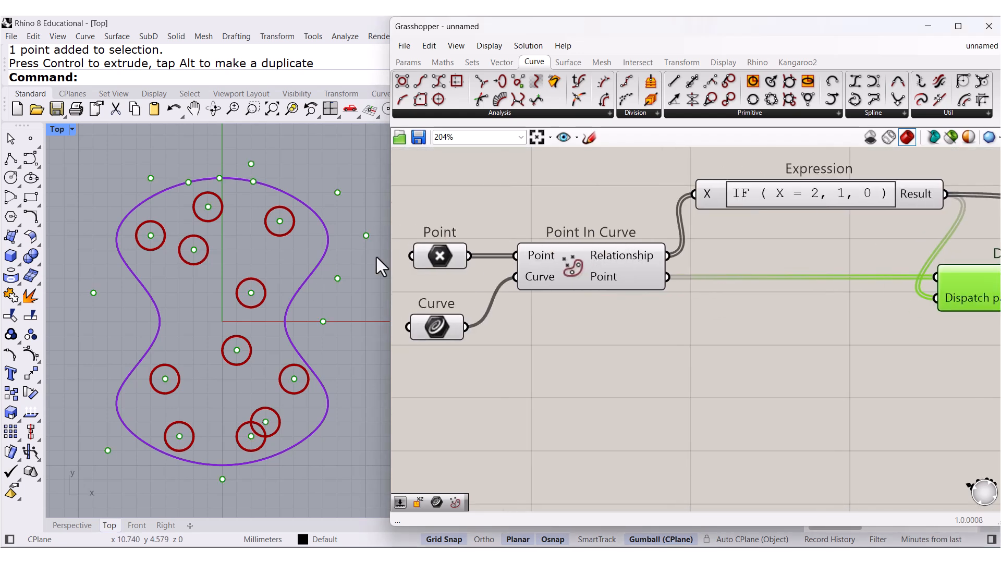
left_click(323, 323)
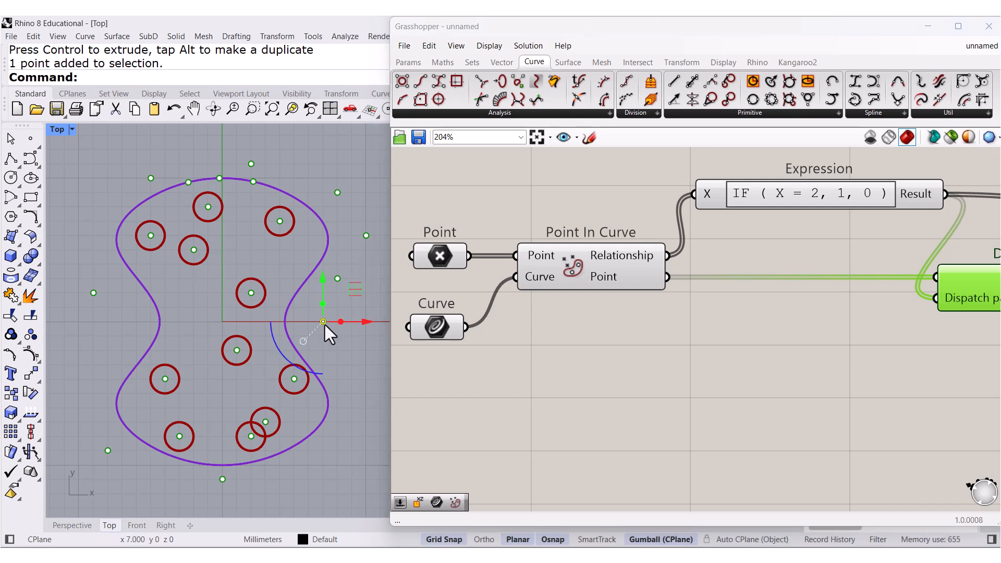
left_click_drag(323, 321, 194, 308)
left_click(318, 322)
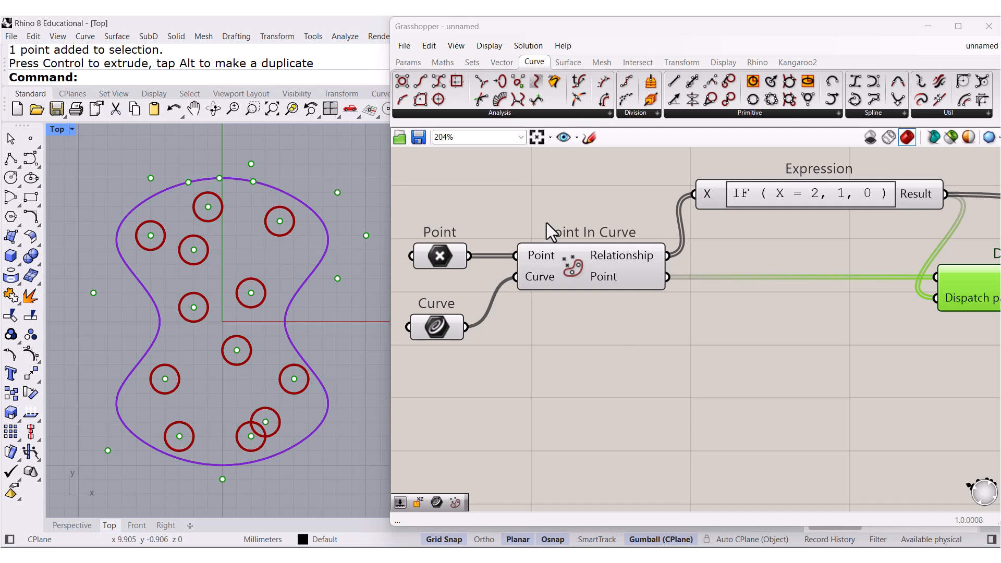
Show the full list of curve analysis components to compare with the Point In Curve component.
scroll(547, 224, "up", 2)
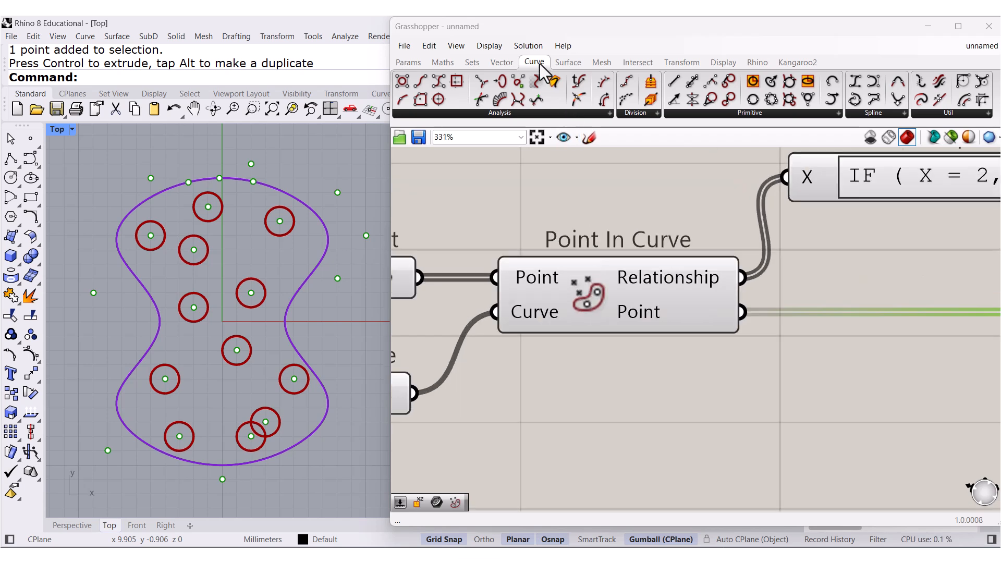
left_click(594, 113)
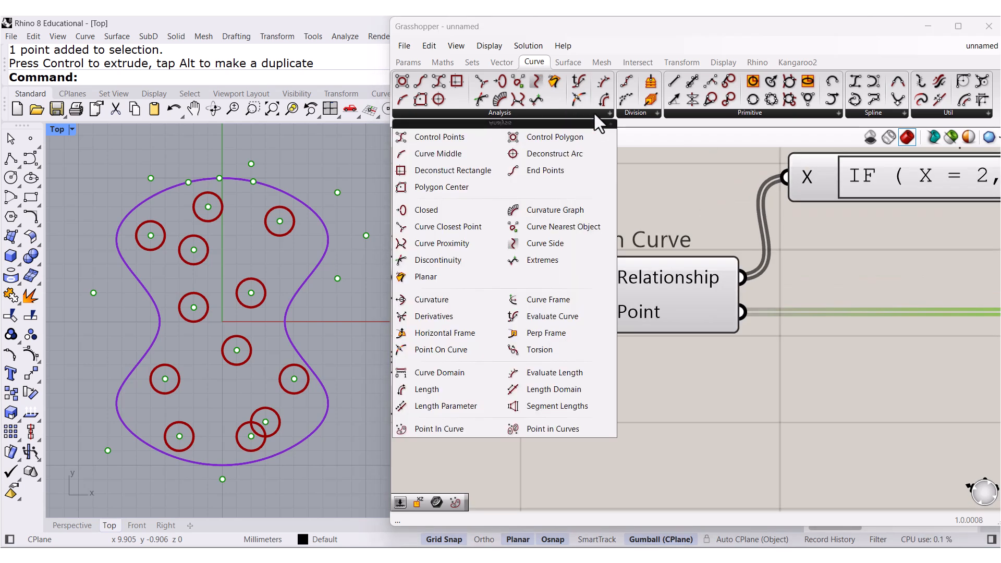